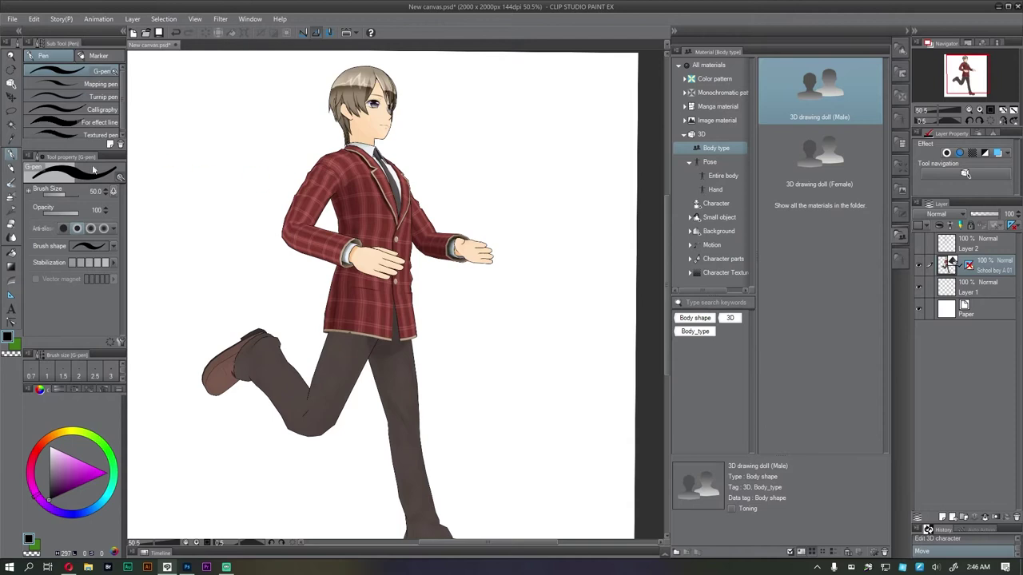
# Add a new raster layer above the 3D character and place a vertical symmetrical ruler with 2 lines beside the figure
pyautogui.moveTo(530, 232); pyautogui.dragTo(520, 229)
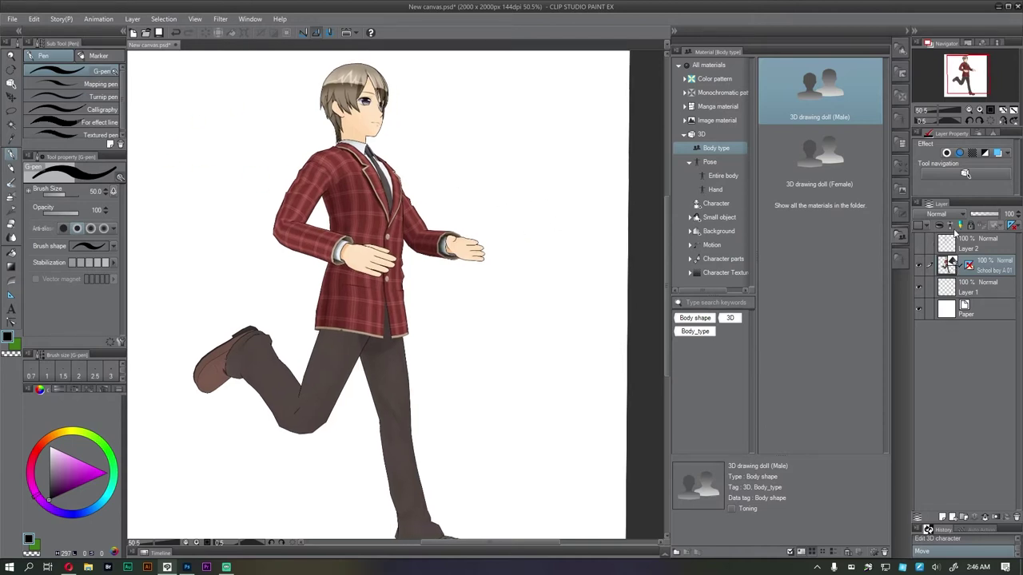
pyautogui.click(941, 518)
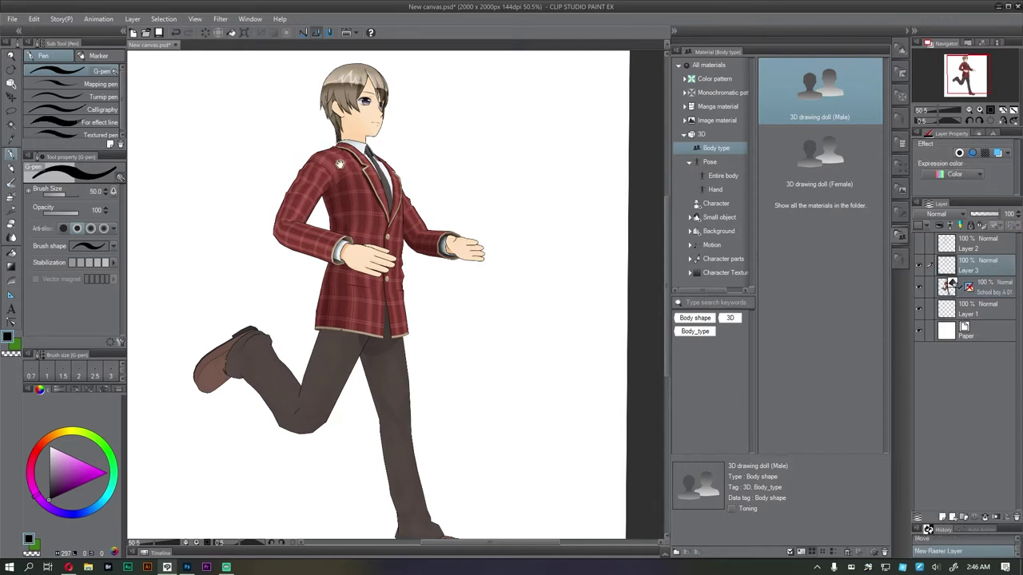
pyautogui.moveTo(334, 158); pyautogui.dragTo(320, 156)
pyautogui.click(13, 20)
pyautogui.click(181, 144)
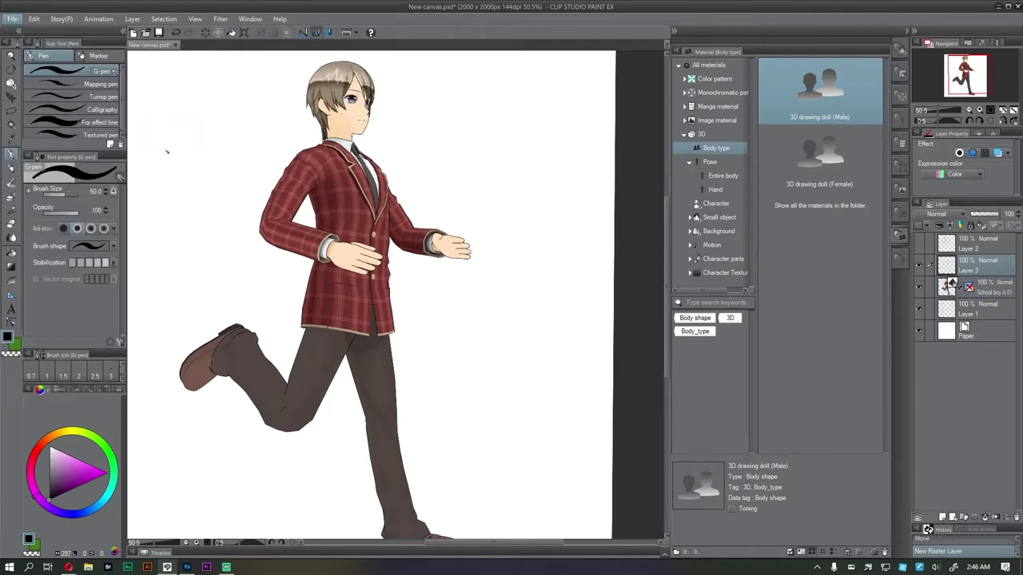
pyautogui.click(13, 294)
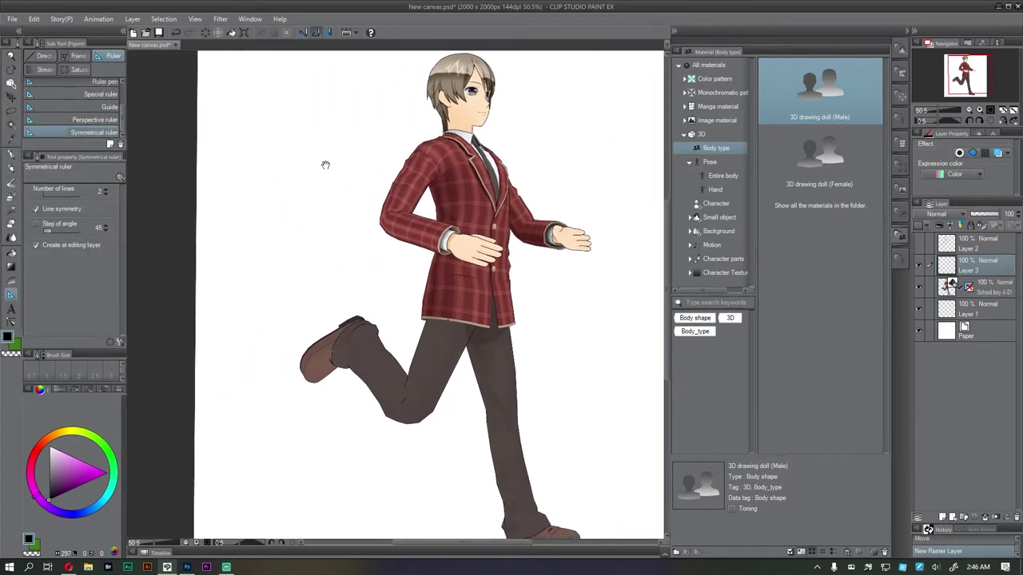
pyautogui.moveTo(307, 105); pyautogui.dragTo(310, 424)
# Draw a symmetrical head with hairline, ears, pointed jaw and chin beard across the ruler using the G-pen at brush size 50
pyautogui.press('p')
pyautogui.moveTo(268, 110)
pyautogui.mouseDown()
pyautogui.moveTo(264, 159)
pyautogui.moveTo(283, 214)
pyautogui.moveTo(278, 199)
pyautogui.moveTo(309, 225)
pyautogui.moveTo(292, 214)
pyautogui.moveTo(296, 250)
pyautogui.moveTo(307, 258)
pyautogui.mouseUp()
pyautogui.hotkey('ctrl', 'z')
pyautogui.moveTo(265, 154); pyautogui.dragTo(275, 188)
pyautogui.moveTo(270, 123)
pyautogui.mouseDown()
pyautogui.moveTo(308, 134)
pyautogui.moveTo(252, 104)
pyautogui.moveTo(309, 83)
pyautogui.mouseUp()
pyautogui.moveTo(412, 204); pyautogui.dragTo(386, 211)
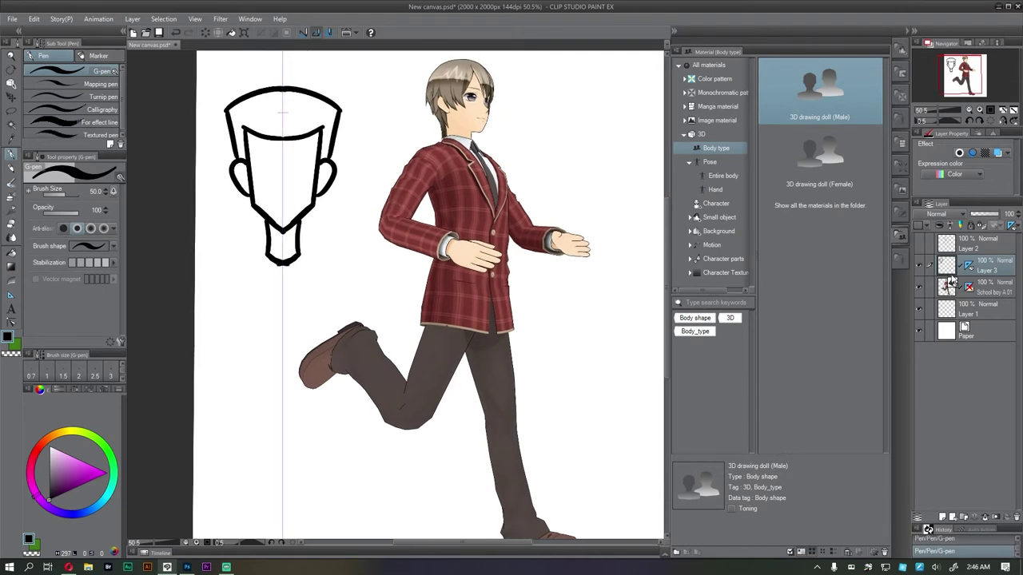
# Add a new vector layer and draw a curved G-pen stroke with a hooked end in front of the character
pyautogui.click(952, 517)
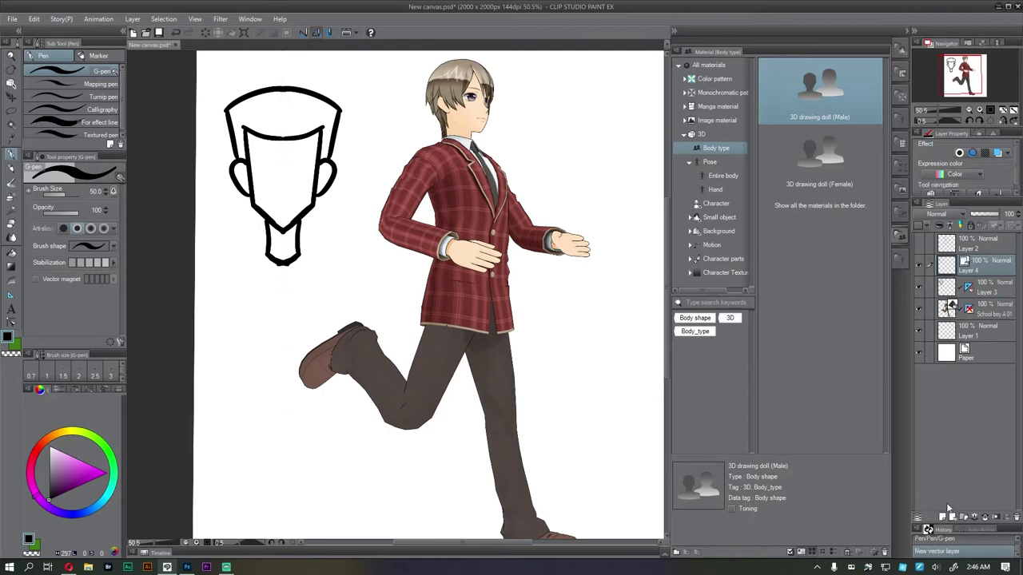
pyautogui.moveTo(457, 223); pyautogui.dragTo(371, 253)
pyautogui.moveTo(453, 192)
pyautogui.mouseDown()
pyautogui.moveTo(470, 169)
pyautogui.moveTo(591, 128)
pyautogui.moveTo(569, 122)
pyautogui.mouseUp()
# Reshape the vector curve by pulling two of its control points downward into spikes with the Control point tool
pyautogui.click(11, 323)
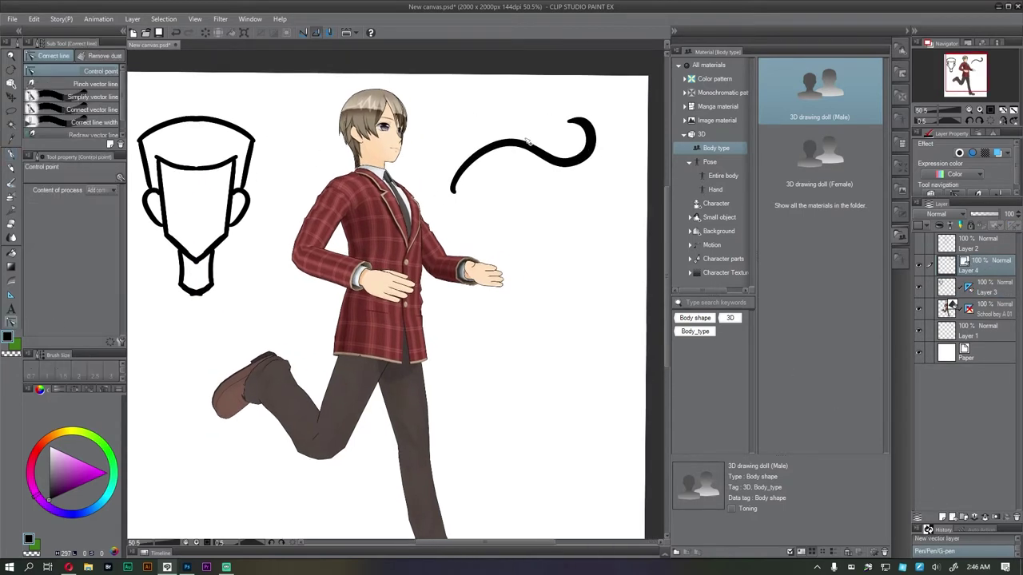
pyautogui.moveTo(519, 145); pyautogui.dragTo(515, 200)
pyautogui.moveTo(560, 162); pyautogui.dragTo(577, 194)
pyautogui.scroll(-3, 574, 203)
pyautogui.press('p')
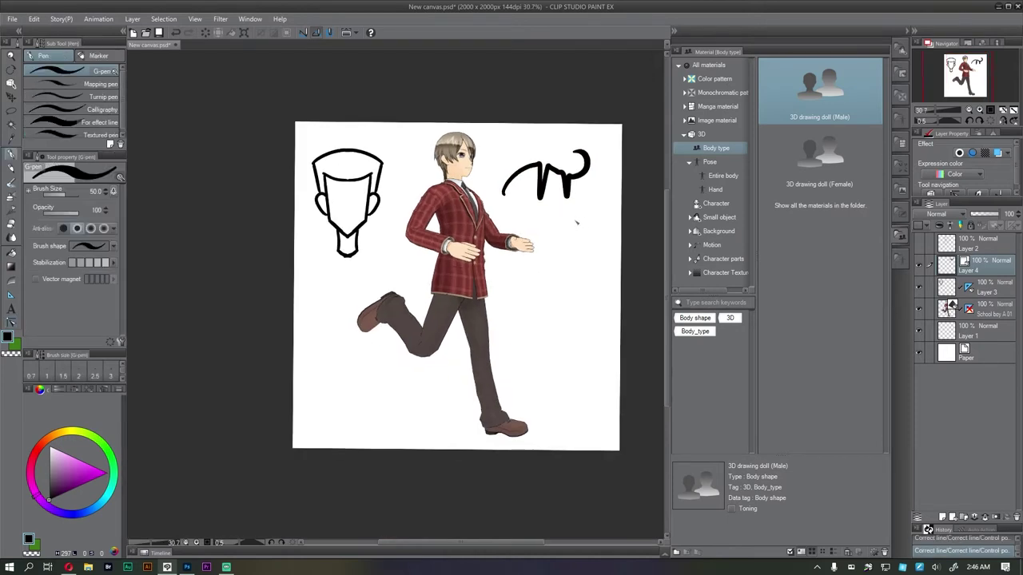
# Save the changes to New canvas.psd
pyautogui.moveTo(566, 291); pyautogui.dragTo(564, 267)
pyautogui.scroll(2, 562, 273)
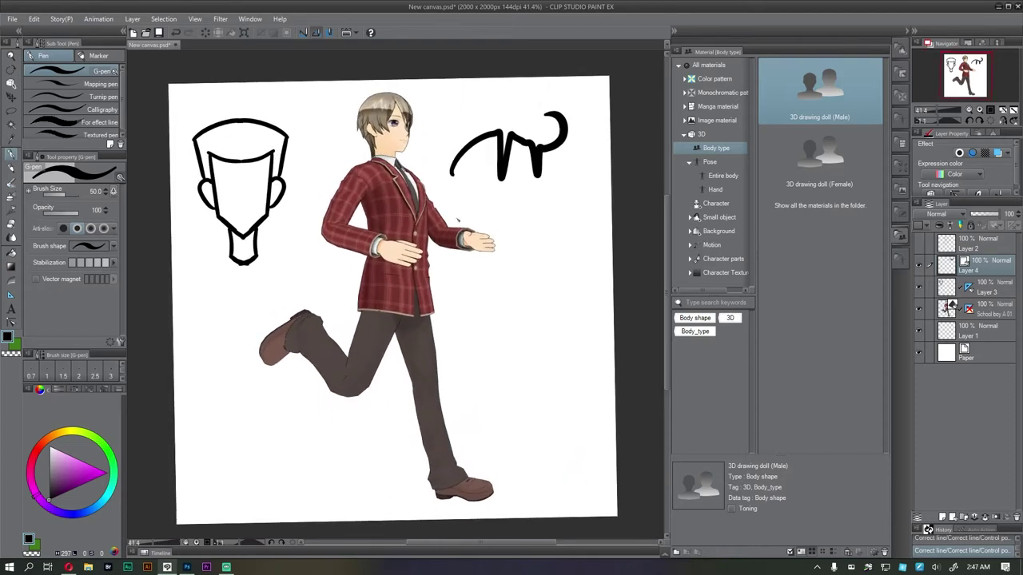
pyautogui.click(290, 547)
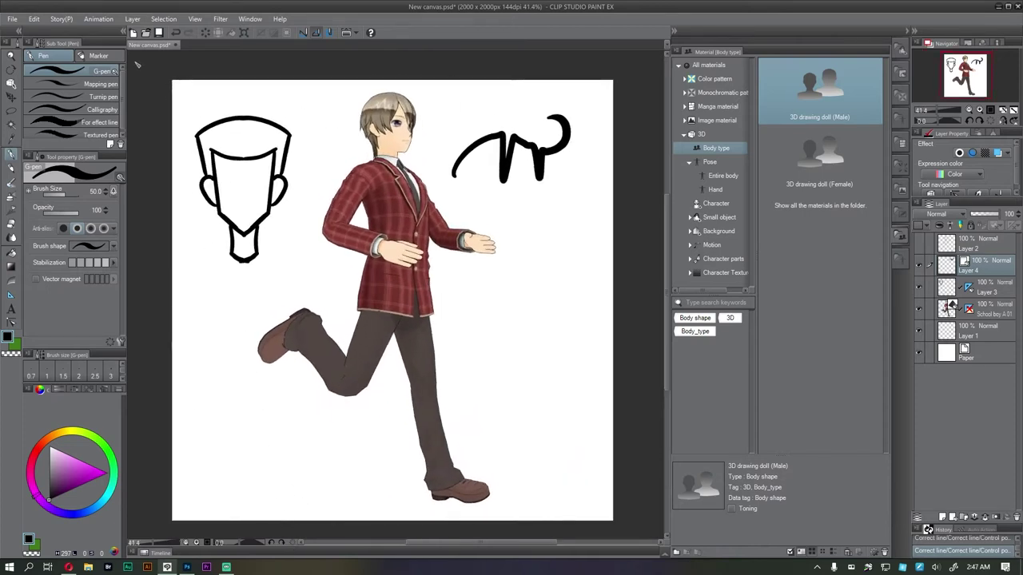
pyautogui.click(12, 18)
pyautogui.click(47, 100)
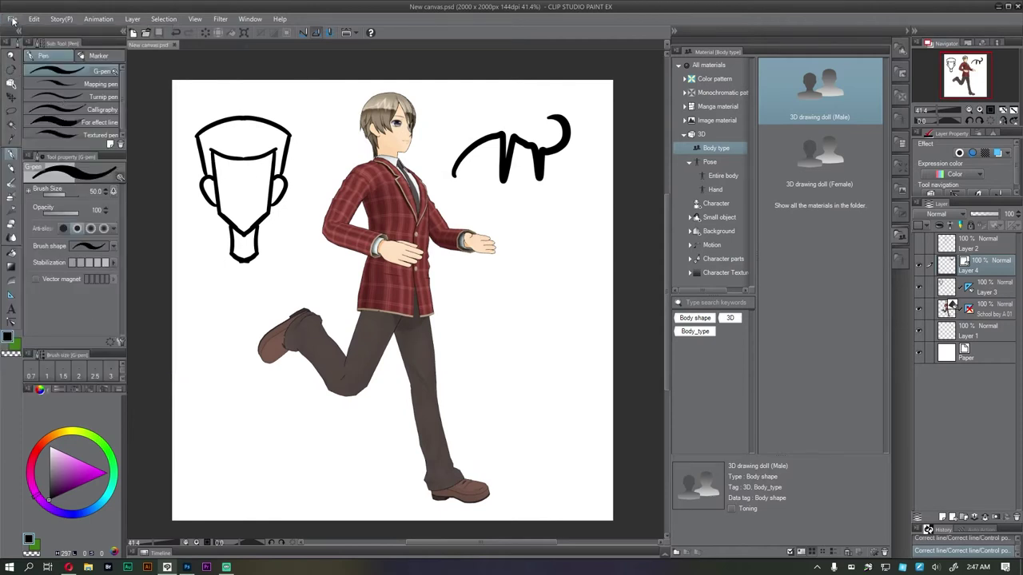
# Save the drawing to the Desktop under the new name 1.psd in Photoshop Document format
pyautogui.click(12, 18)
pyautogui.click(48, 115)
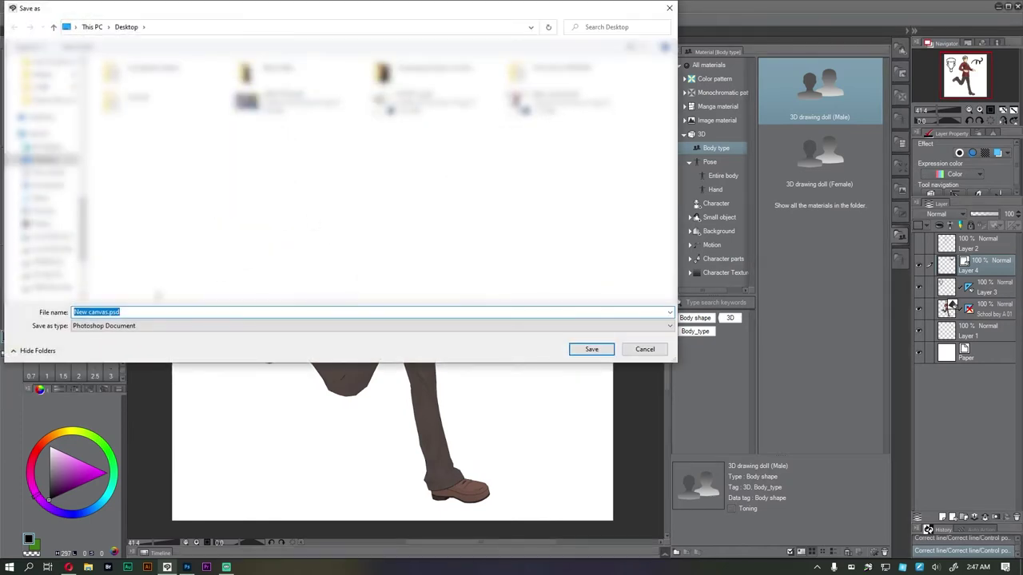
pyautogui.click(114, 326)
pyautogui.click(139, 391)
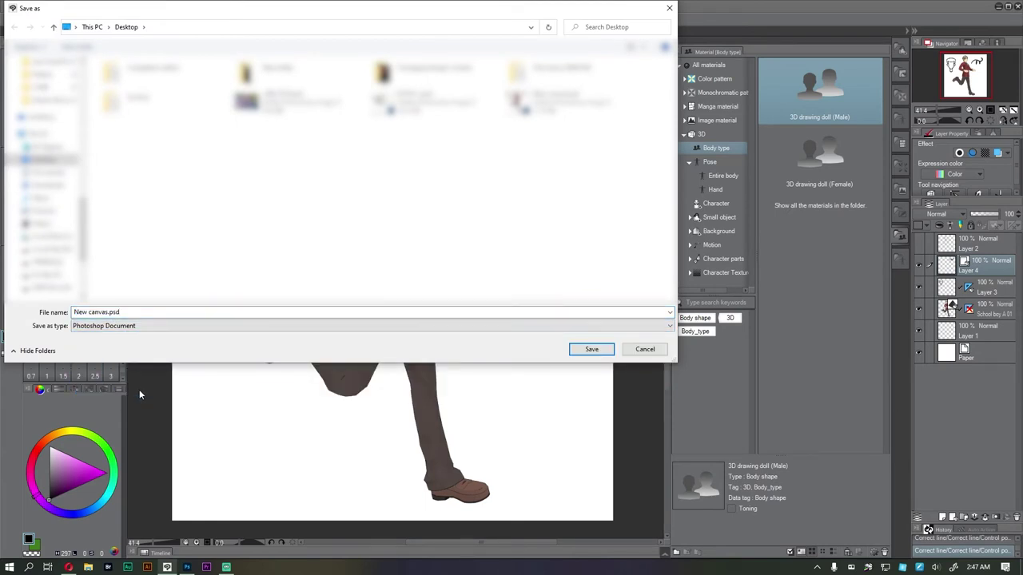
pyautogui.click(591, 349)
pyautogui.click(580, 287)
pyautogui.click(106, 312)
pyautogui.moveTo(106, 311); pyautogui.dragTo(69, 312)
pyautogui.write('1')
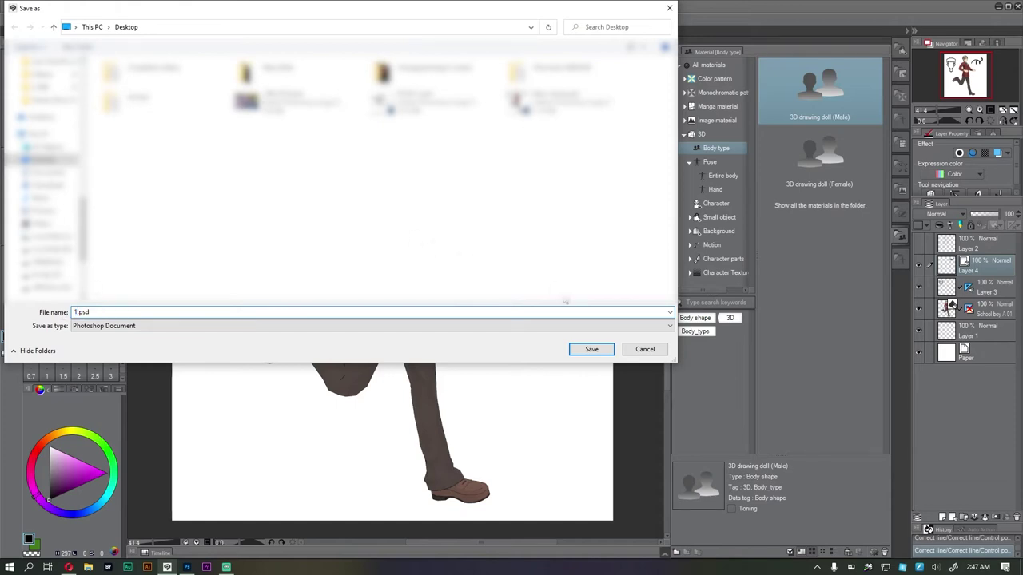
pyautogui.click(589, 349)
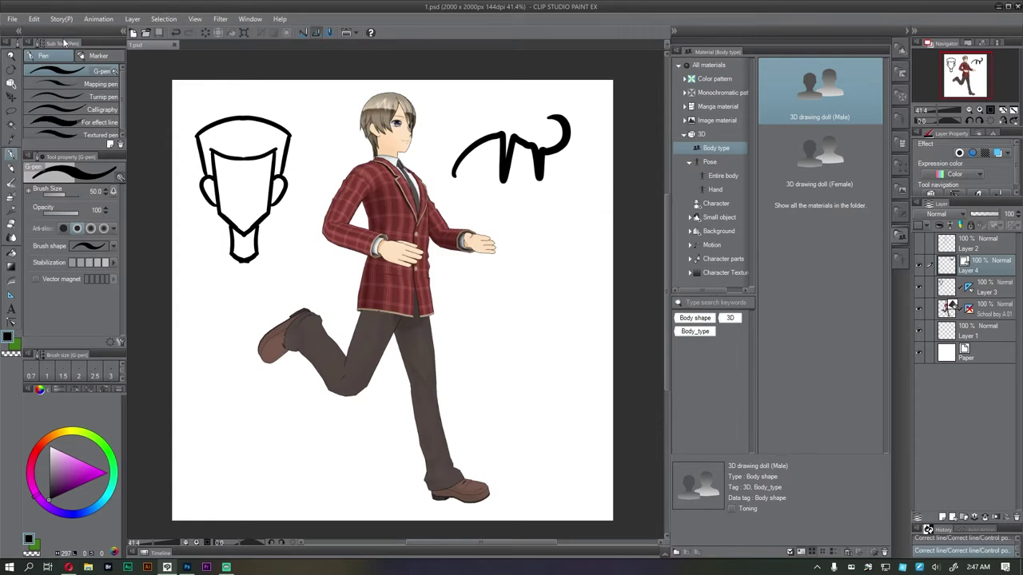
# Save the drawing to the Desktop as the JPEG file 1.jpg
pyautogui.click(12, 20)
pyautogui.click(36, 114)
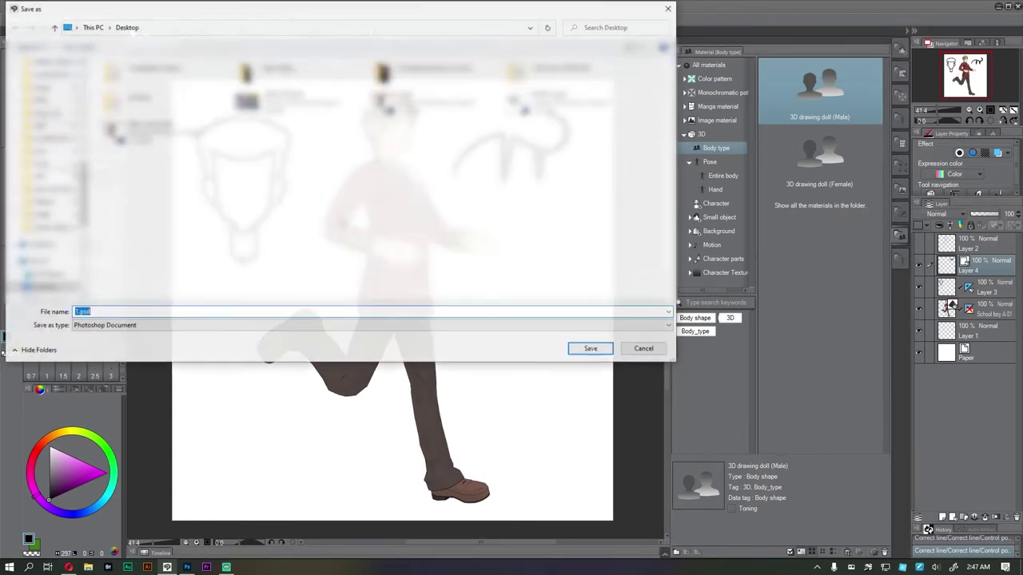
pyautogui.click(127, 326)
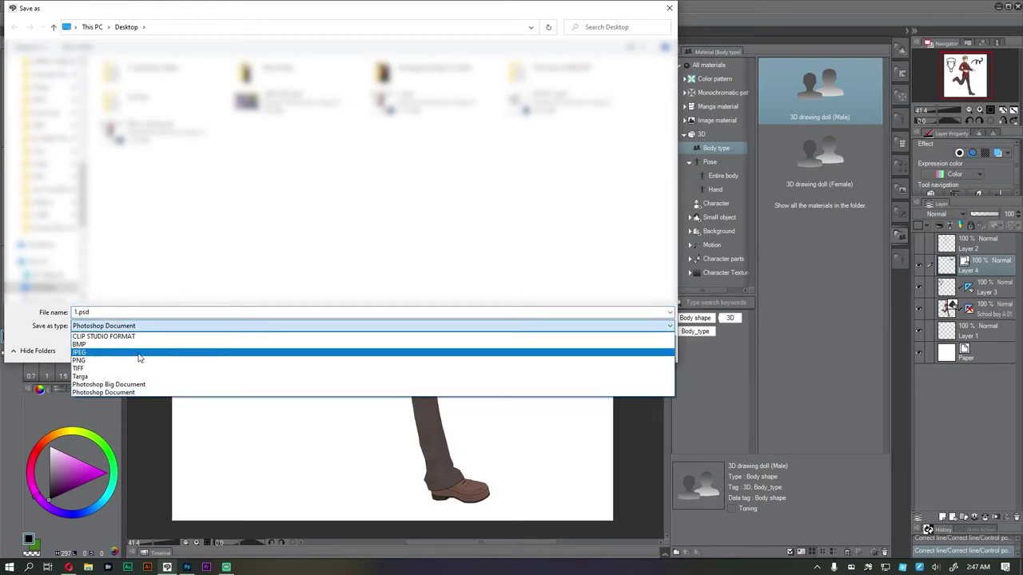
pyautogui.click(144, 353)
pyautogui.click(585, 348)
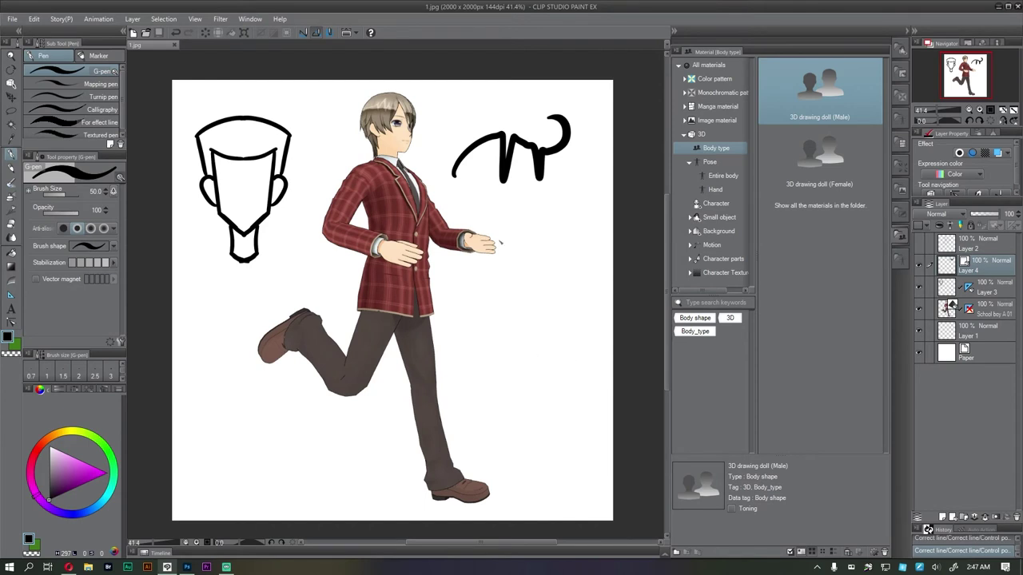
# Save the drawing to the Desktop in CLIP STUDIO FORMAT as 1.clip
pyautogui.click(13, 18)
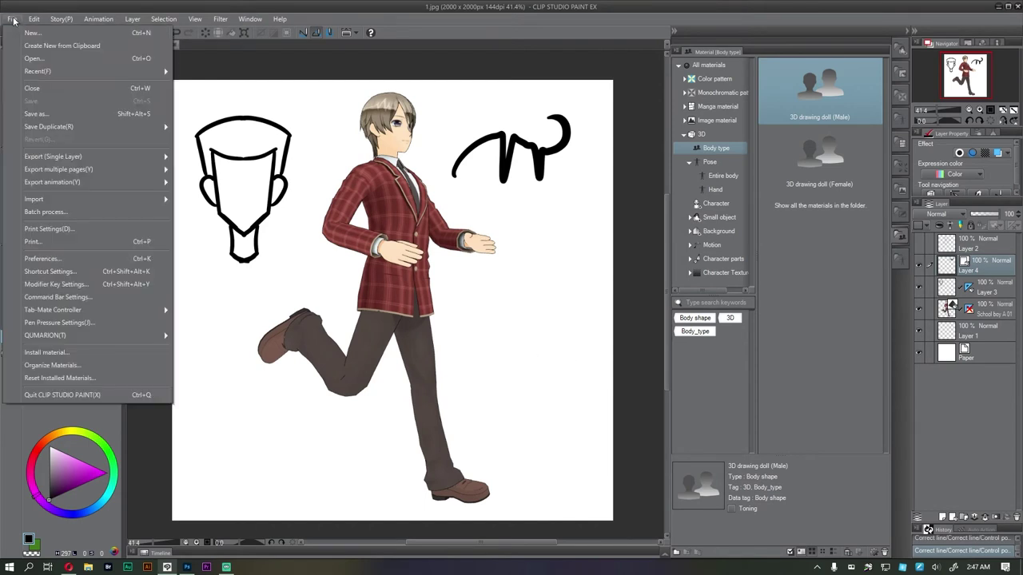
pyautogui.click(37, 113)
pyautogui.click(167, 326)
pyautogui.click(167, 337)
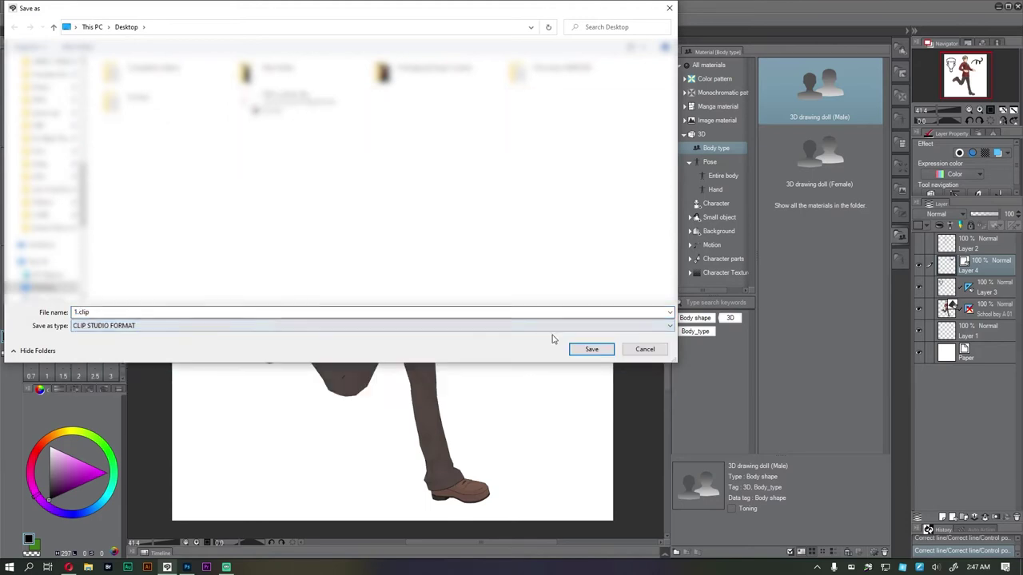
pyautogui.click(591, 349)
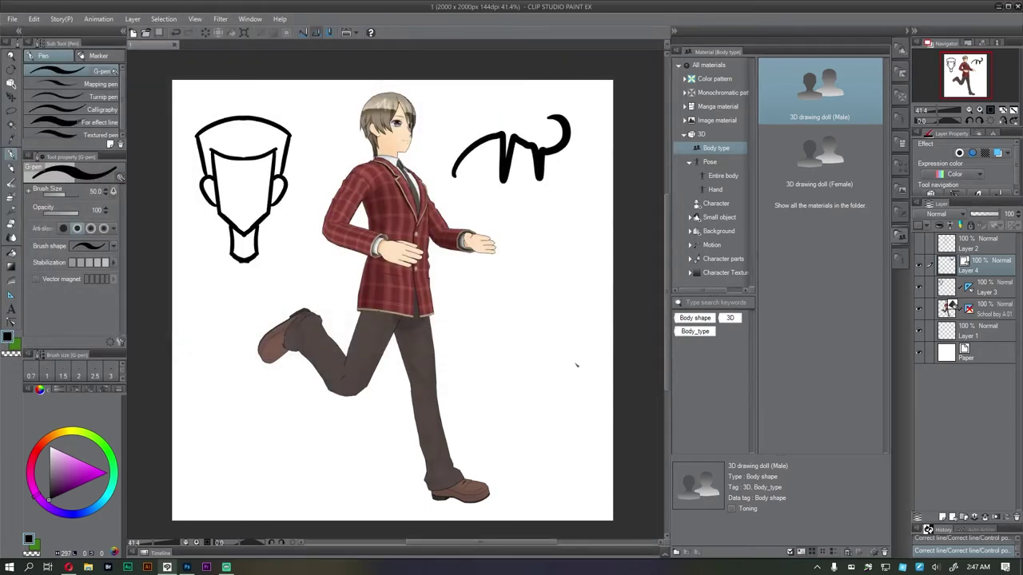
# Close the current document and open 1.psd from the Desktop
pyautogui.hotkey('ctrl', 'w')
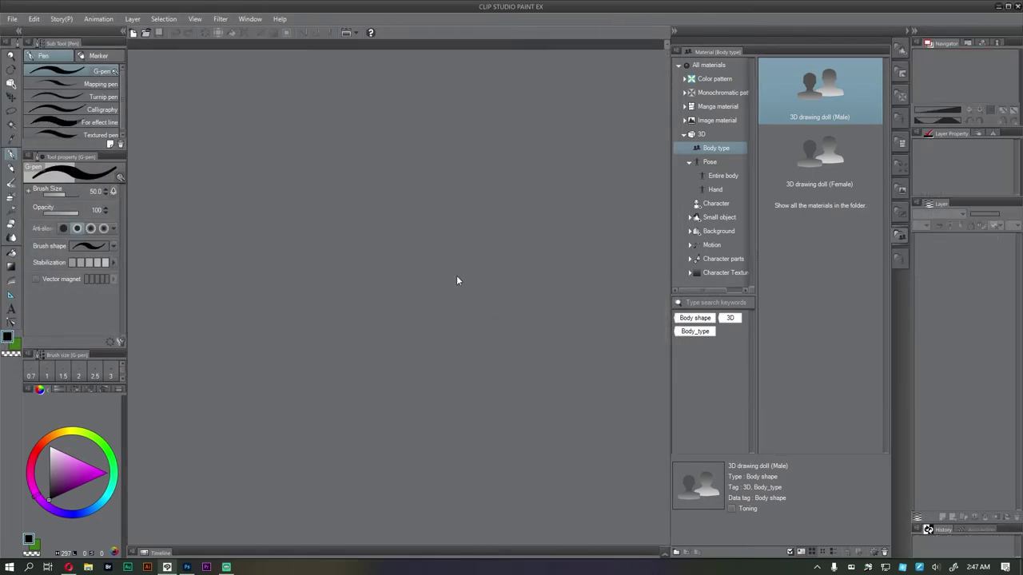
pyautogui.click(12, 19)
pyautogui.click(31, 61)
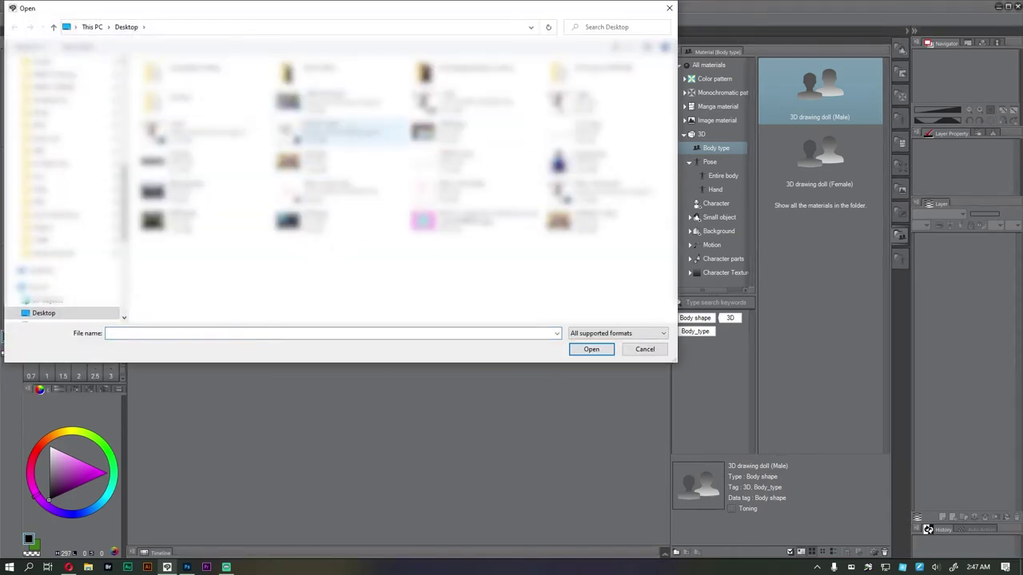
pyautogui.click(200, 132)
pyautogui.click(597, 348)
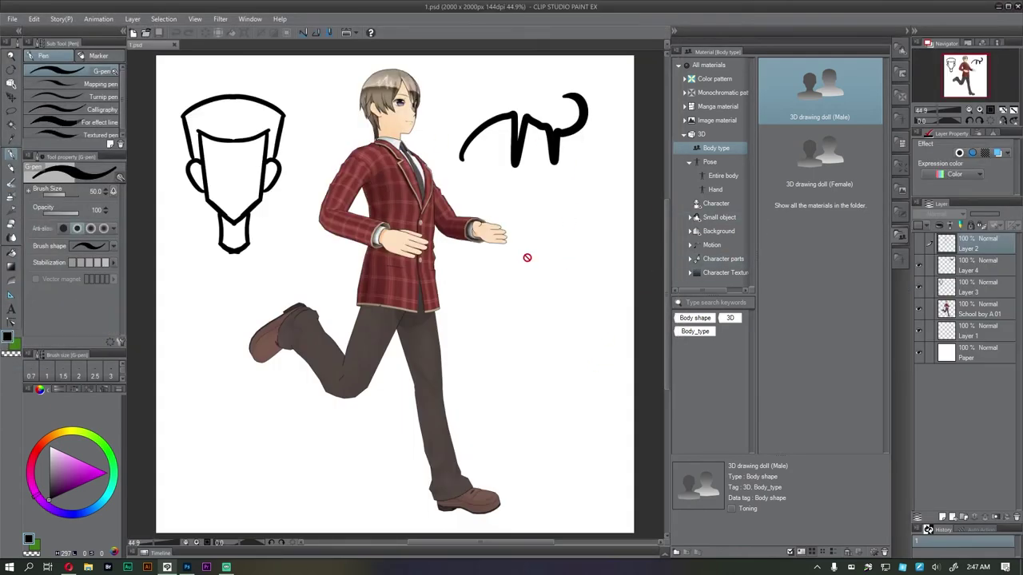
# Check the separate layers of 1.psd by hiding and reshowing Layer 4, Layer 3 and School boy A 01, and make Layer 2 visible
pyautogui.click(918, 266)
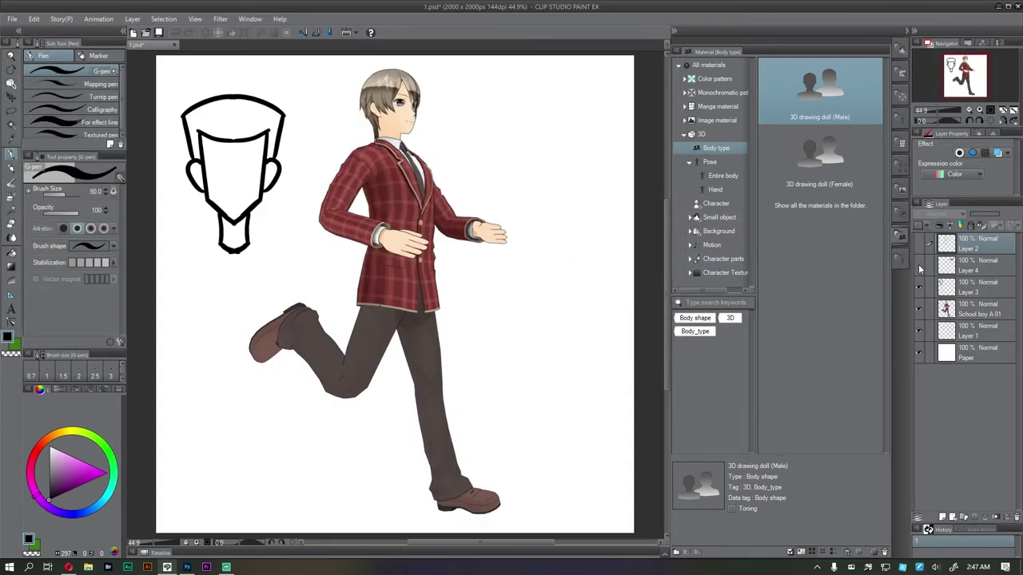
pyautogui.click(918, 287)
pyautogui.click(918, 308)
pyautogui.click(918, 309)
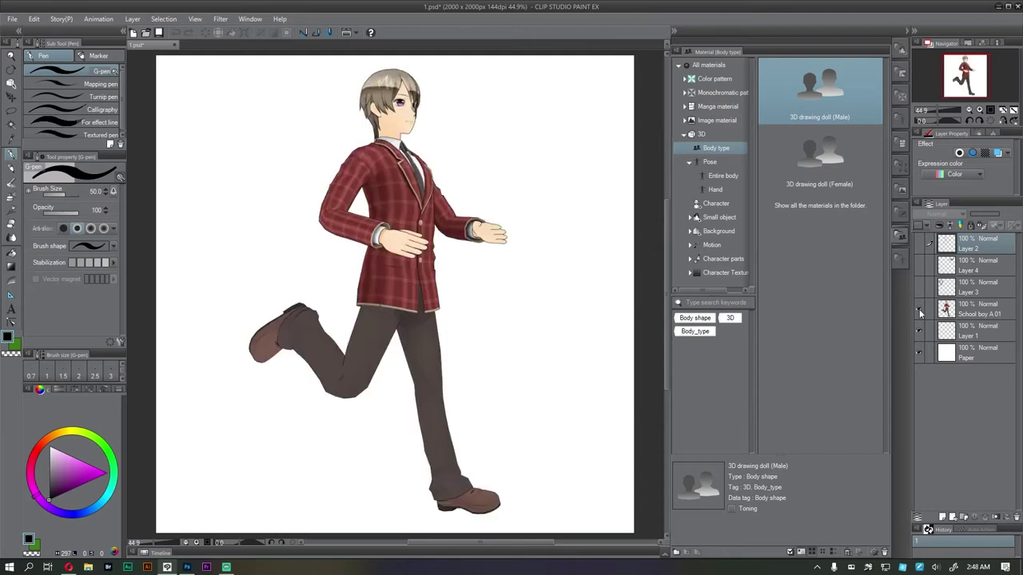
pyautogui.click(918, 309)
pyautogui.click(918, 308)
pyautogui.click(920, 287)
pyautogui.click(920, 265)
pyautogui.click(919, 243)
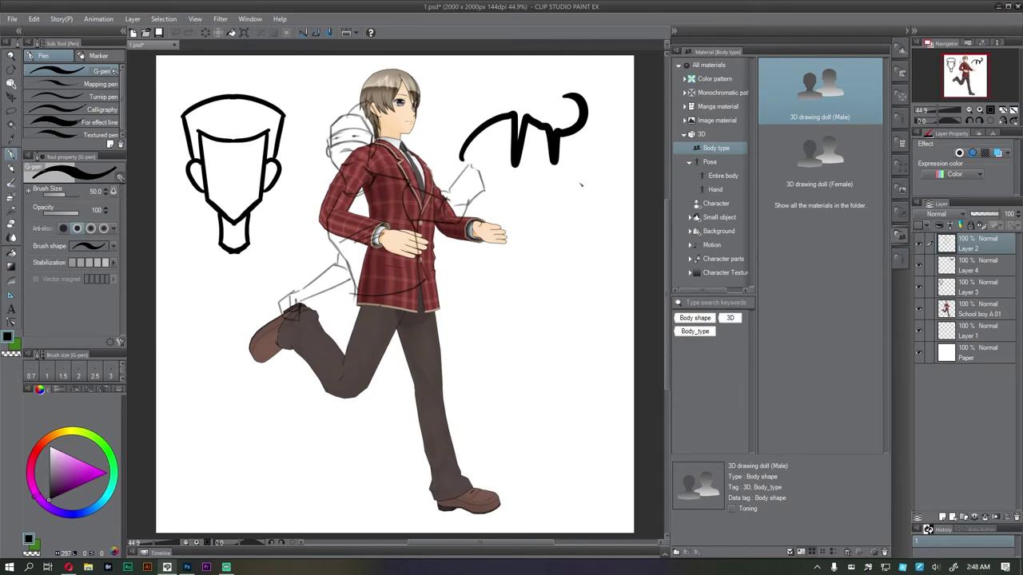
# Open 1.clip from the Desktop alongside the Photoshop version
pyautogui.click(11, 18)
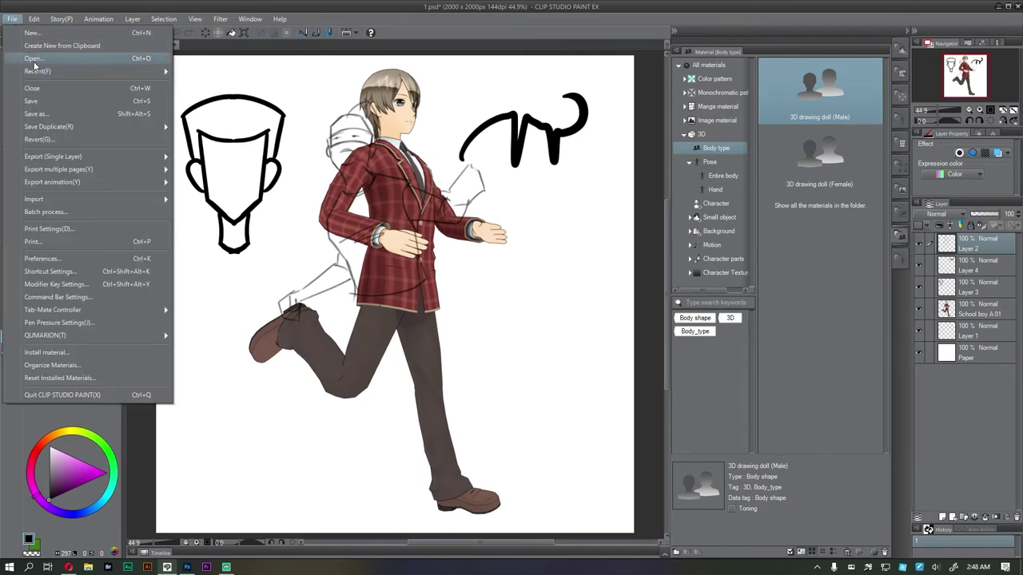
pyautogui.click(32, 59)
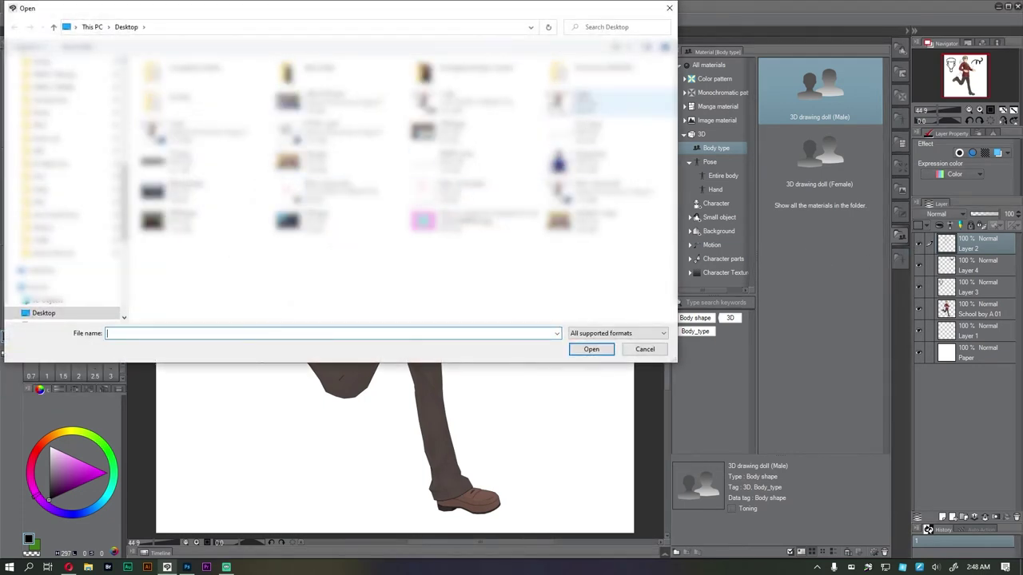
pyautogui.click(479, 102)
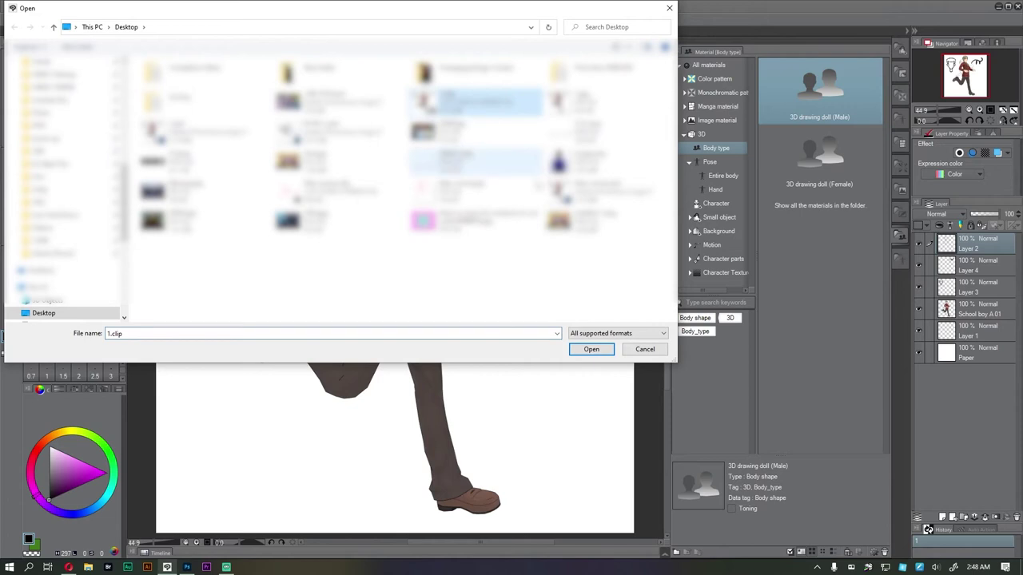
pyautogui.click(590, 350)
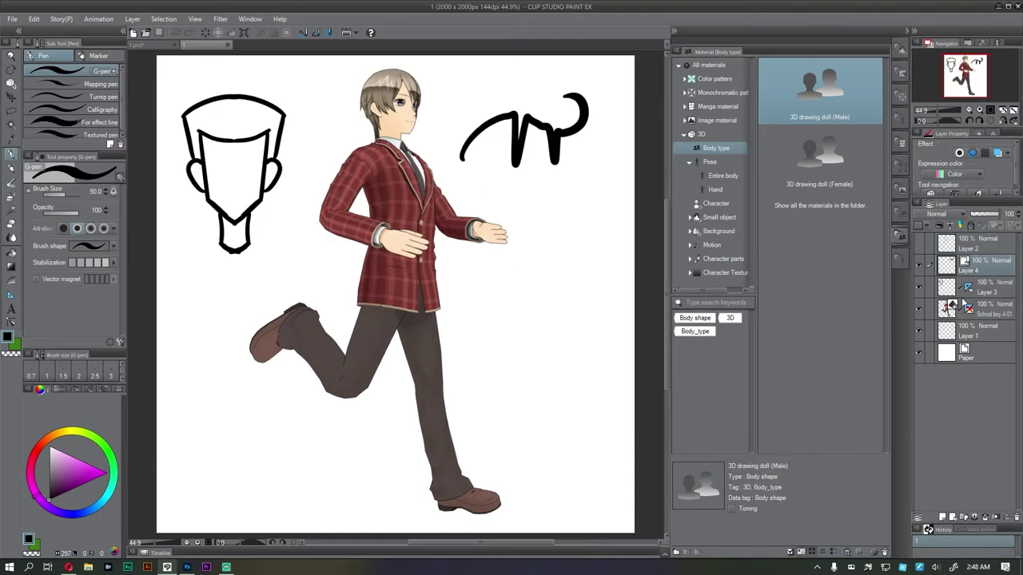
# Check the layers of the CLIP file by hiding Layer 4 and Layer 3 and showing them again
pyautogui.click(919, 266)
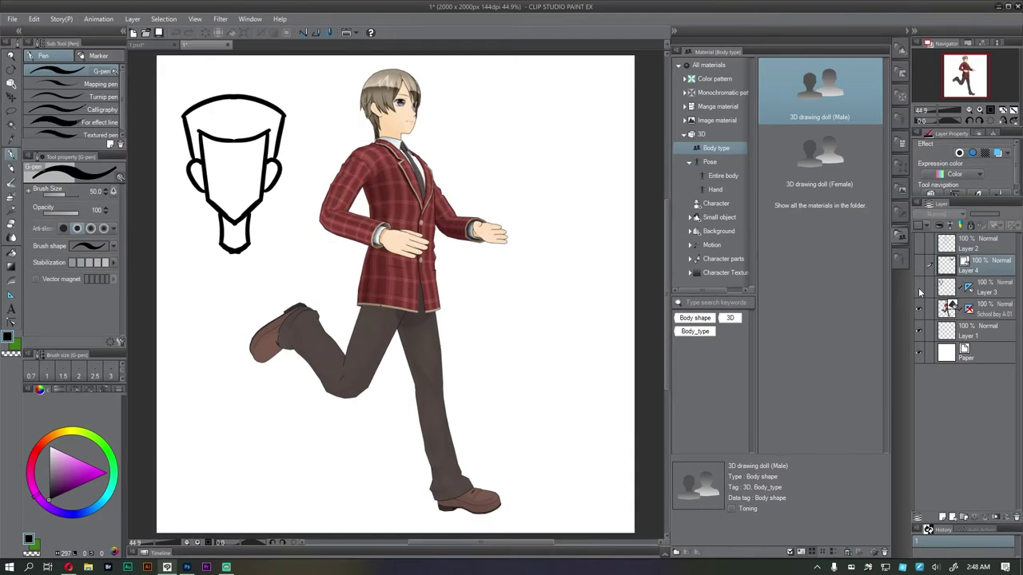
pyautogui.click(918, 288)
pyautogui.click(918, 266)
pyautogui.click(919, 287)
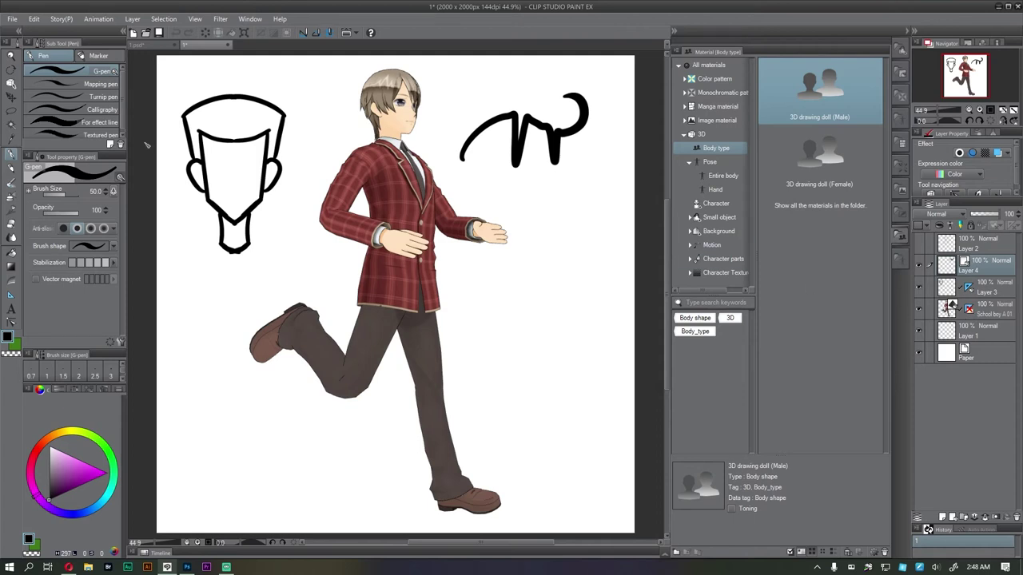
# Open 1.jpg from the Desktop to compare its layers with the other two versions
pyautogui.click(12, 19)
pyautogui.click(32, 41)
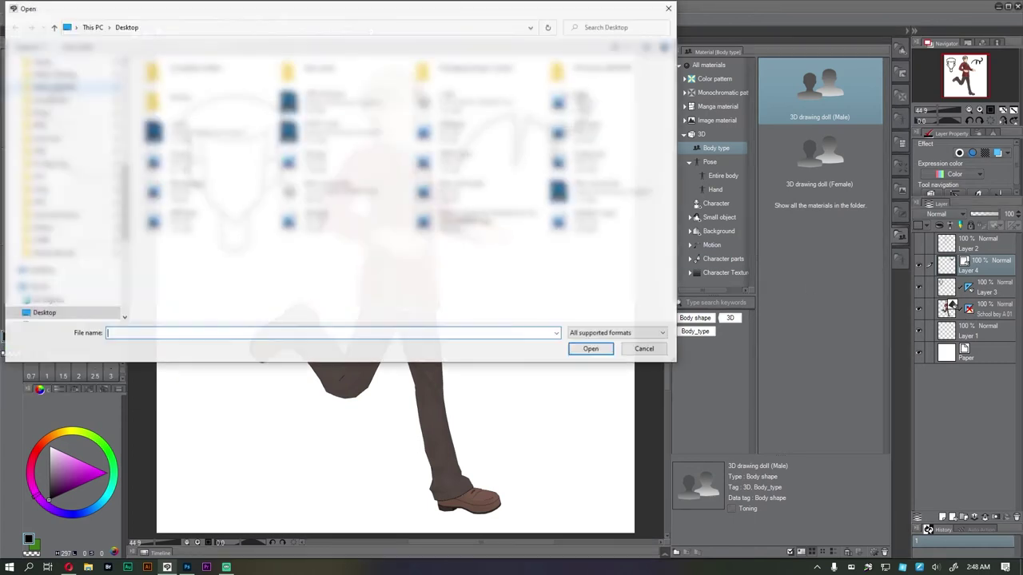
pyautogui.doubleClick(607, 102)
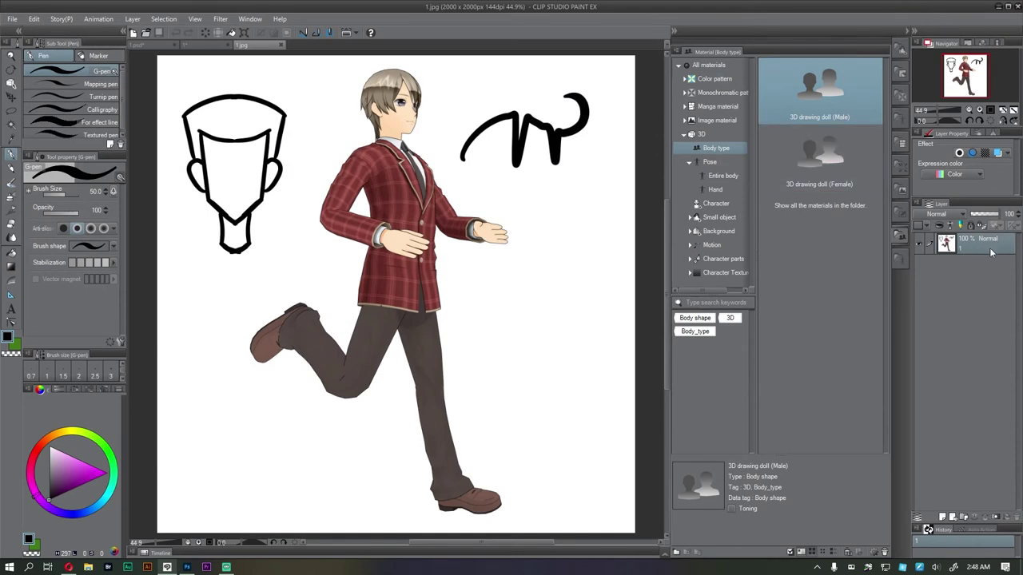
# In the CLIP version, repose the School boy A 01 3D character with the Object tool, swinging one arm back and raising the other forward
pyautogui.click(204, 45)
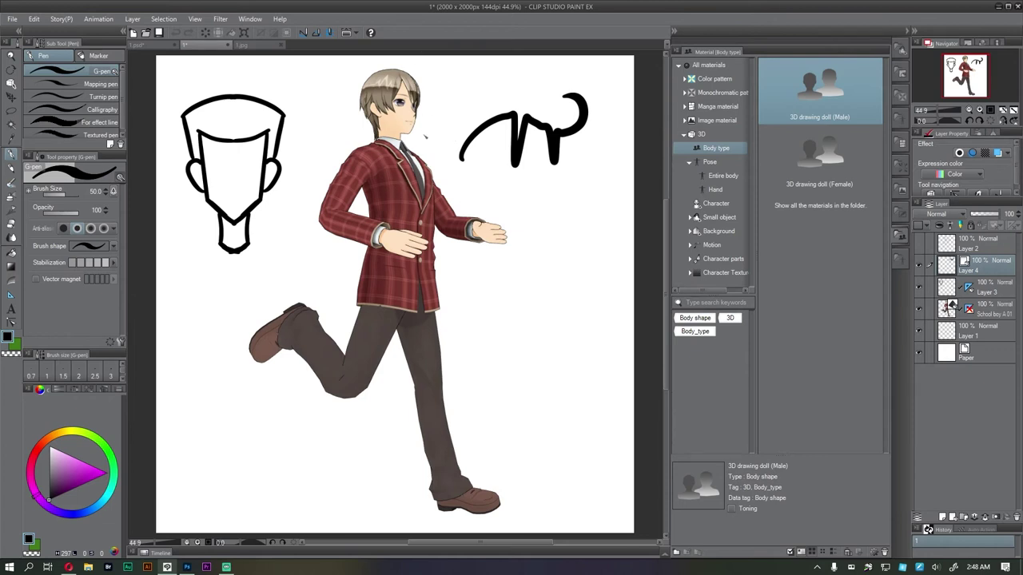
pyautogui.moveTo(448, 183); pyautogui.dragTo(482, 220)
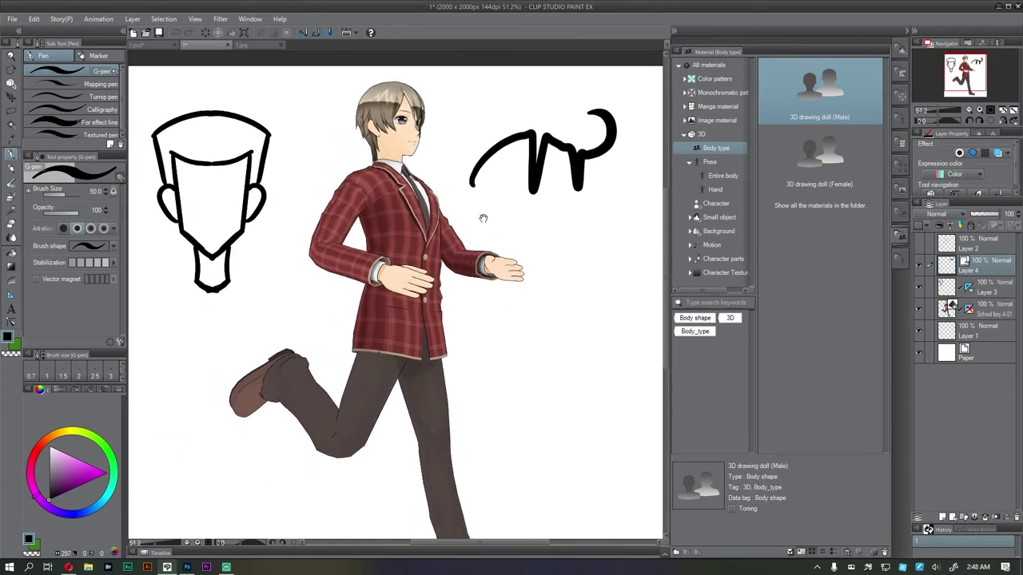
pyautogui.click(981, 310)
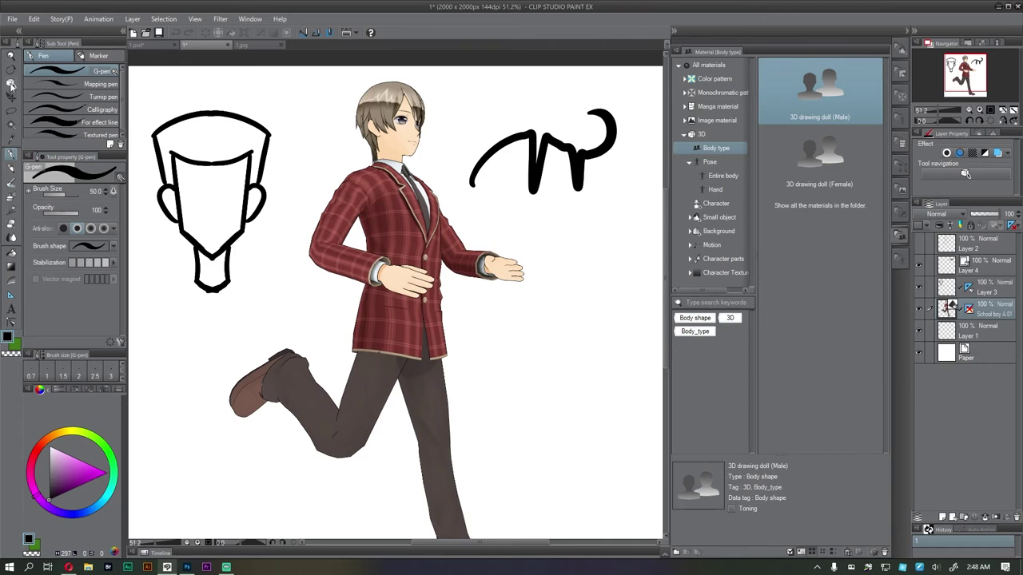
pyautogui.press('o')
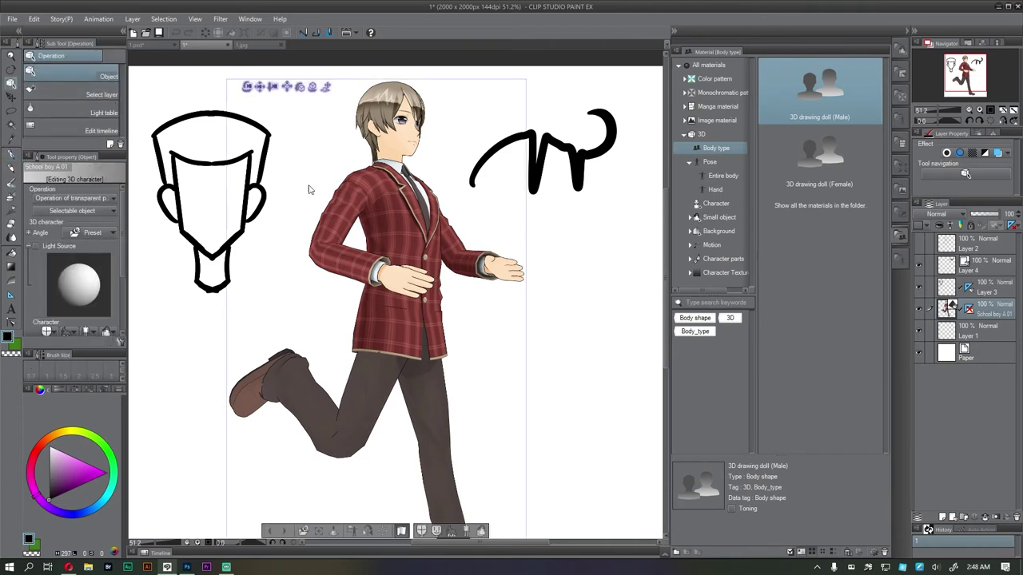
pyautogui.moveTo(359, 270); pyautogui.dragTo(230, 273)
pyautogui.moveTo(473, 251); pyautogui.dragTo(601, 223)
pyautogui.moveTo(544, 189); pyautogui.dragTo(470, 166)
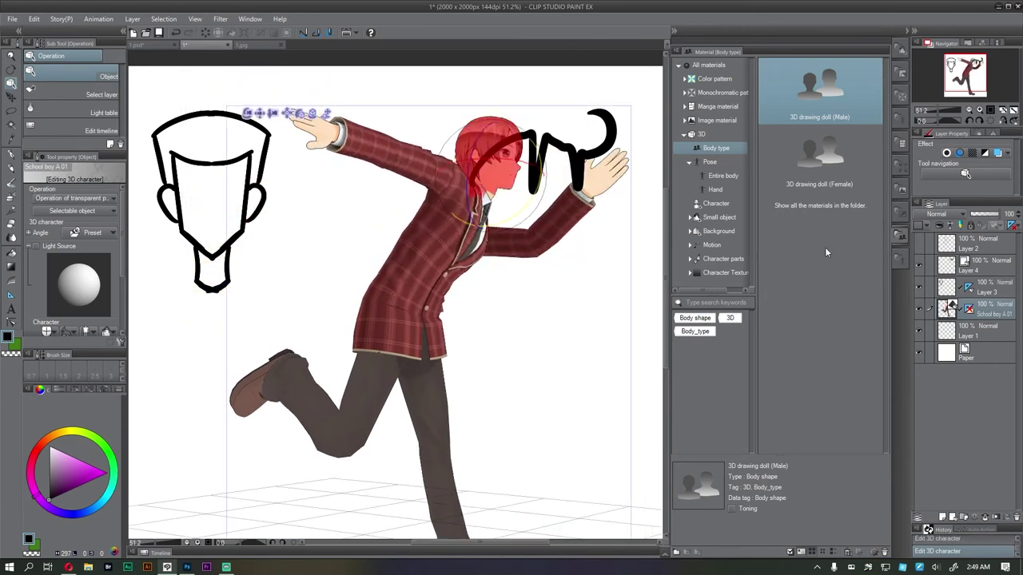
# Draw mirrored shoulder and arm lines below the sketched head's neck on Layer 3 with the G-pen and symmetry ruler
pyautogui.click(976, 270)
pyautogui.moveTo(366, 252); pyautogui.dragTo(463, 254)
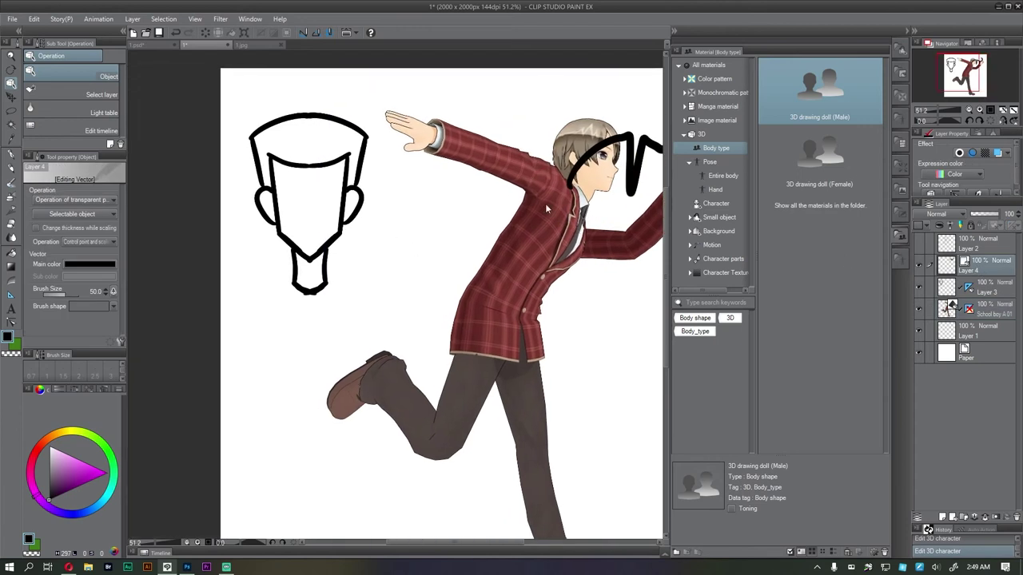
pyautogui.click(975, 291)
pyautogui.press('p')
pyautogui.moveTo(292, 275)
pyautogui.mouseDown()
pyautogui.moveTo(259, 309)
pyautogui.moveTo(255, 350)
pyautogui.mouseUp()
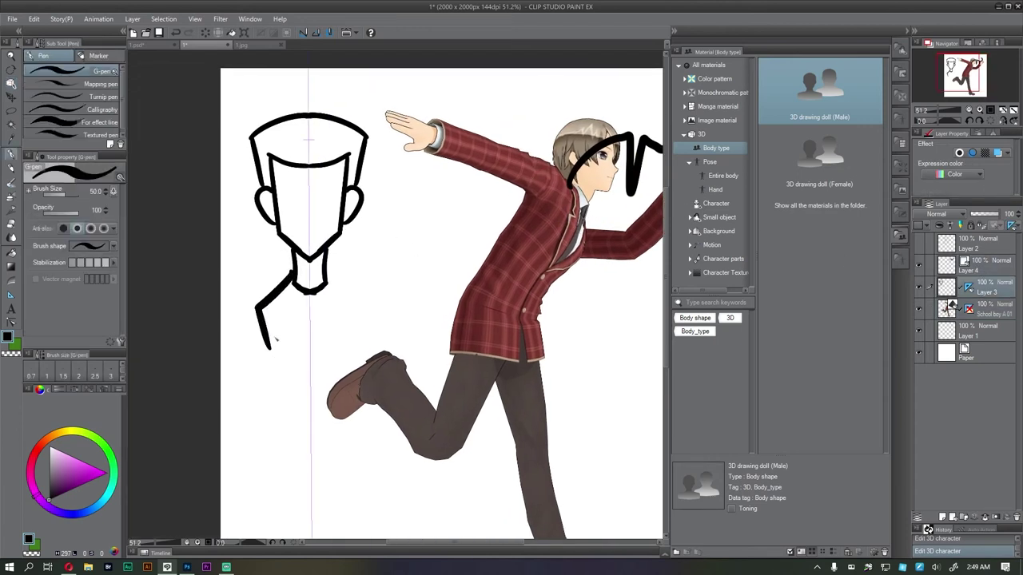
pyautogui.hotkey('ctrl', 'z')
pyautogui.moveTo(293, 276)
pyautogui.mouseDown()
pyautogui.moveTo(254, 336)
pyautogui.moveTo(264, 365)
pyautogui.mouseUp()
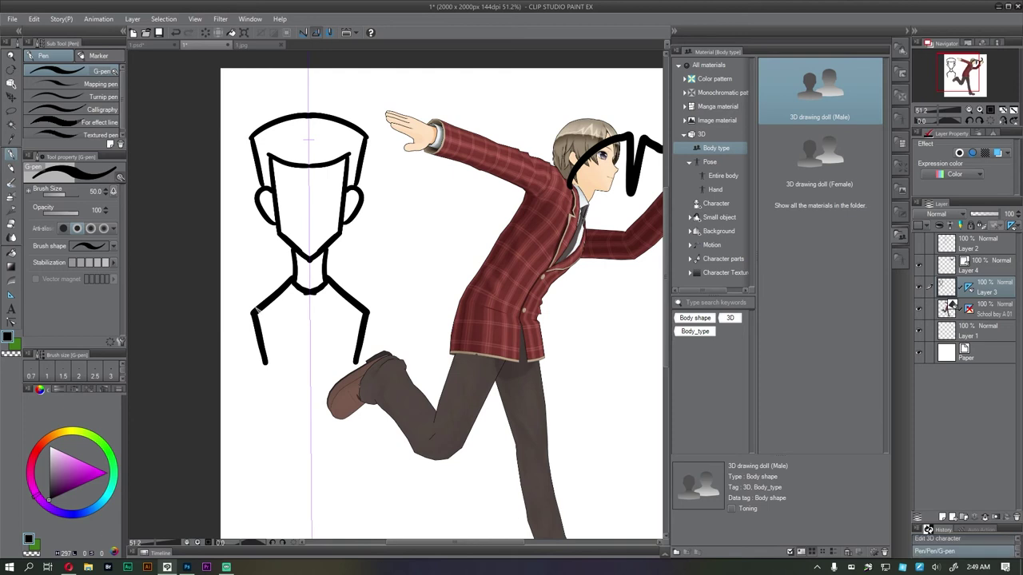
pyautogui.moveTo(255, 308); pyautogui.dragTo(301, 367)
# Draw a diagonal G-pen stroke extending up from the curled end of the black scribble on vector Layer 4
pyautogui.click(976, 270)
pyautogui.moveTo(603, 258)
pyautogui.mouseDown()
pyautogui.moveTo(484, 274)
pyautogui.moveTo(380, 305)
pyautogui.mouseUp()
pyautogui.moveTo(474, 156); pyautogui.dragTo(523, 128)
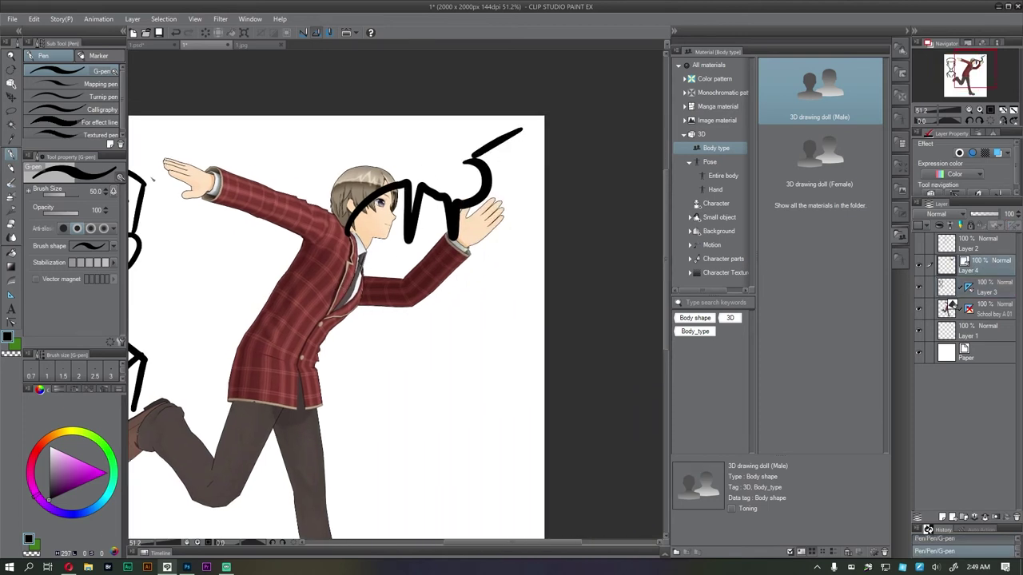
# Bend the new vector stroke on Layer 4 into a zigzag by moving its control points
pyautogui.click(11, 322)
pyautogui.click(496, 146)
pyautogui.moveTo(487, 151); pyautogui.dragTo(507, 181)
pyautogui.moveTo(373, 195); pyautogui.dragTo(418, 211)
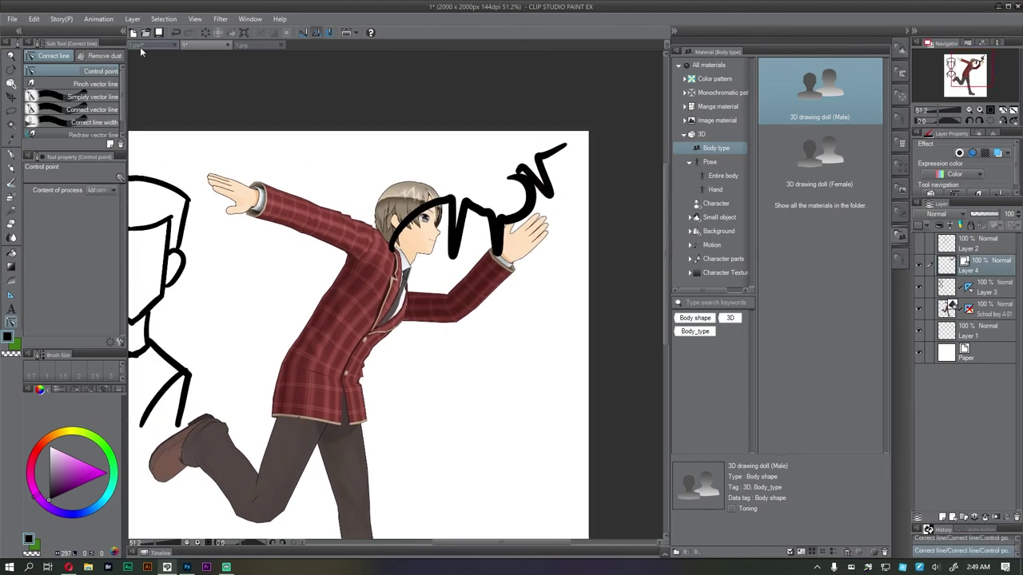
# In 1.psd, hide Layer 2, toggle School boy A 01 off and on, and try to pose the character with the Object tool
pyautogui.click(140, 46)
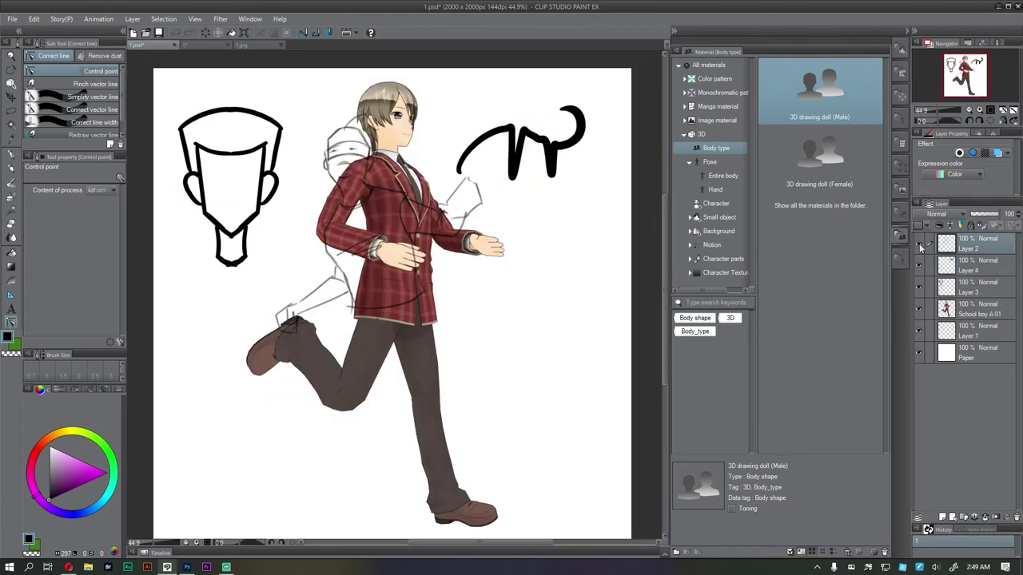
pyautogui.click(918, 243)
pyautogui.click(997, 314)
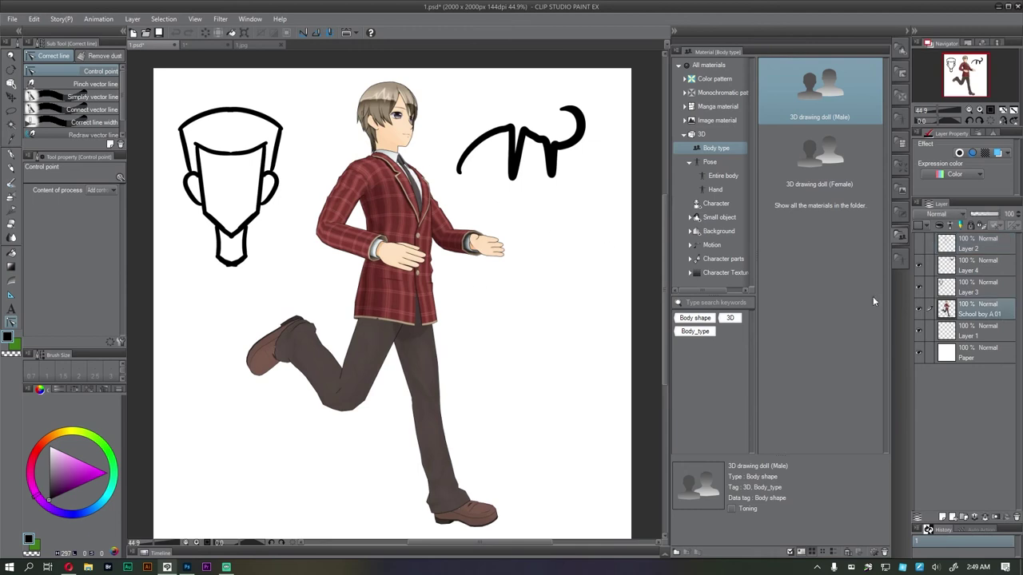
pyautogui.click(919, 310)
pyautogui.click(919, 310)
pyautogui.click(11, 83)
pyautogui.moveTo(368, 254)
pyautogui.mouseDown()
pyautogui.moveTo(327, 272)
pyautogui.moveTo(369, 260)
pyautogui.moveTo(347, 280)
pyautogui.moveTo(372, 250)
pyautogui.moveTo(319, 293)
pyautogui.moveTo(360, 240)
pyautogui.mouseUp()
# Return to the CLIP version and repose the School boy A 01 character, lowering the arm that was stretched back to his side
pyautogui.click(185, 46)
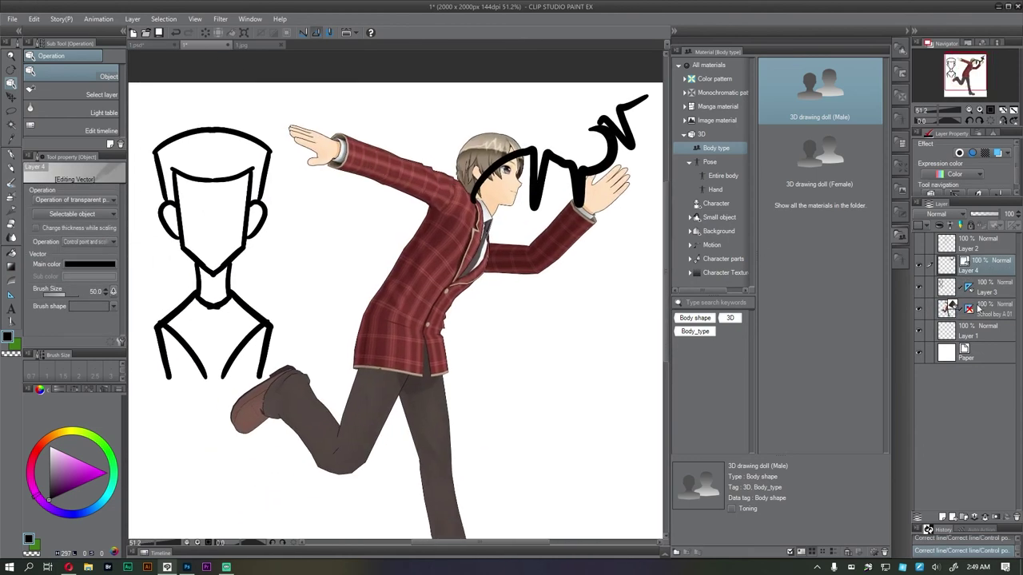
pyautogui.click(974, 310)
pyautogui.moveTo(360, 156); pyautogui.dragTo(502, 239)
pyautogui.click(498, 238)
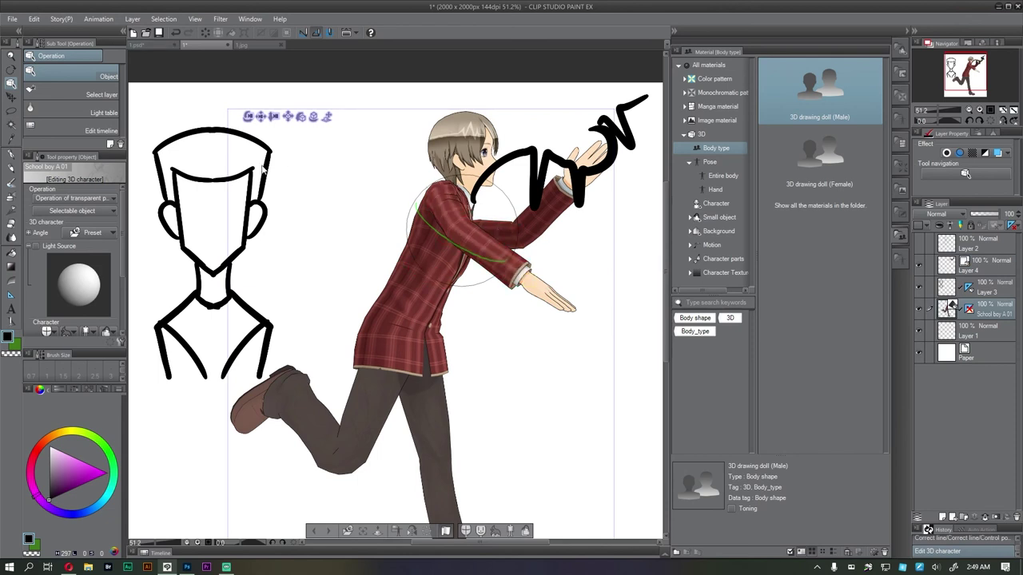
pyautogui.moveTo(442, 217); pyautogui.dragTo(369, 258)
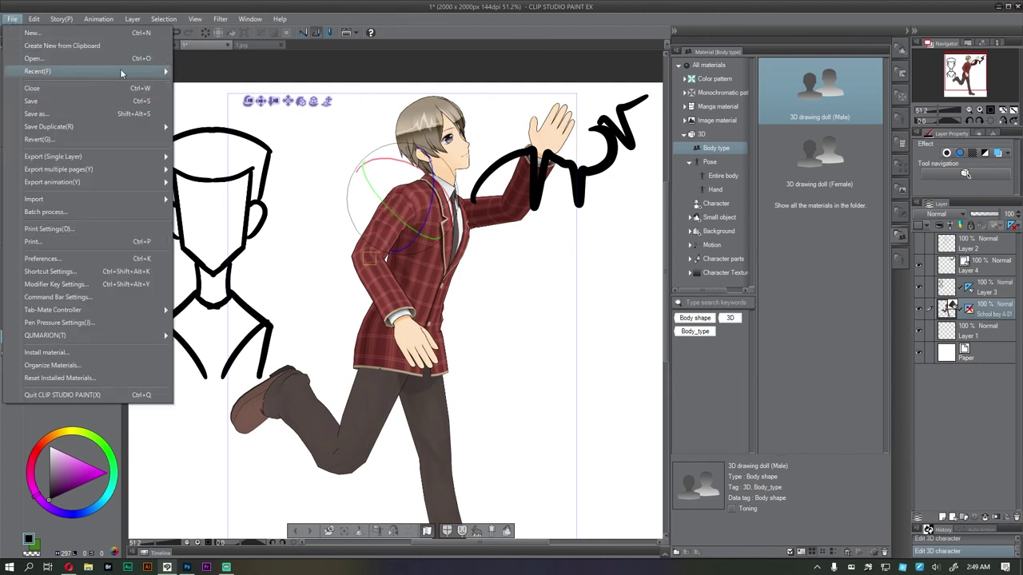
pyautogui.click(308, 32)
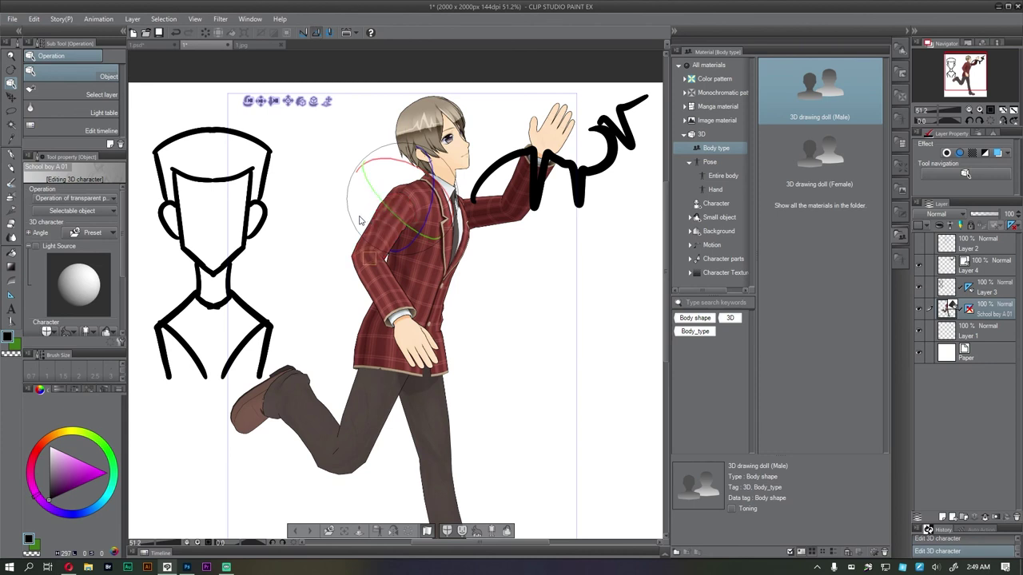
# Switch to 1.jpg and examine its layer list against the other two versions
pyautogui.click(243, 45)
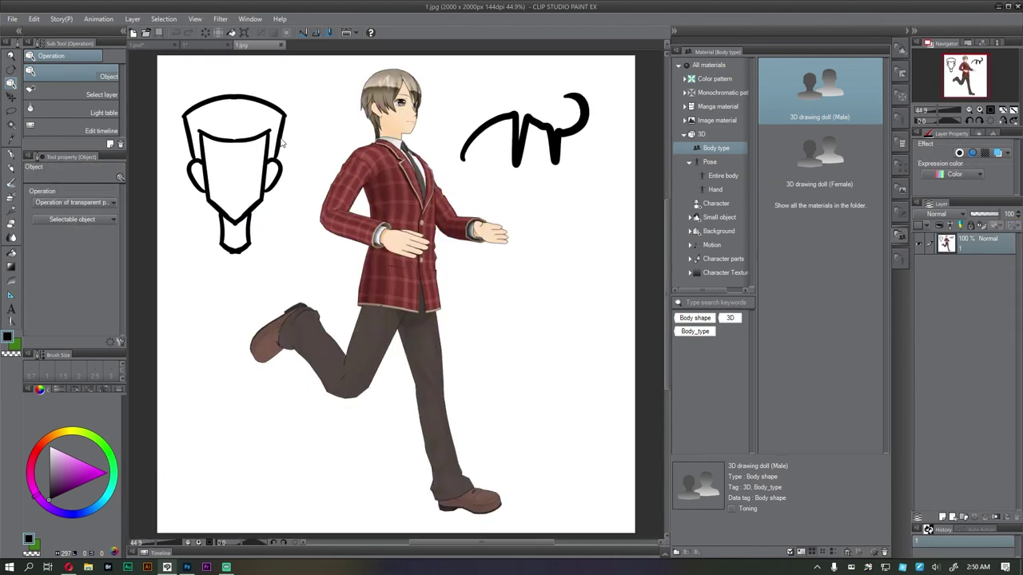
pyautogui.click(13, 19)
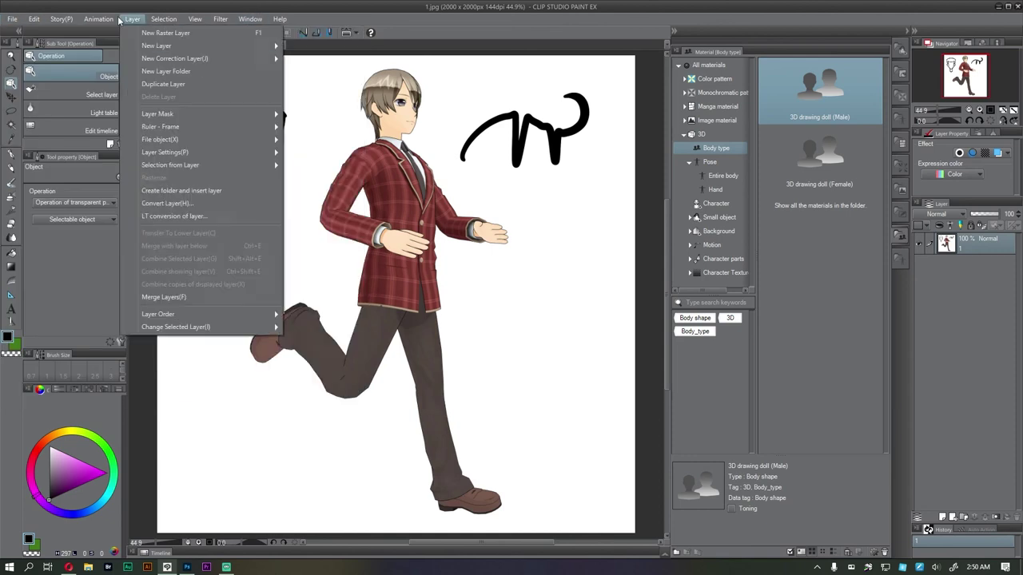
pyautogui.click(312, 14)
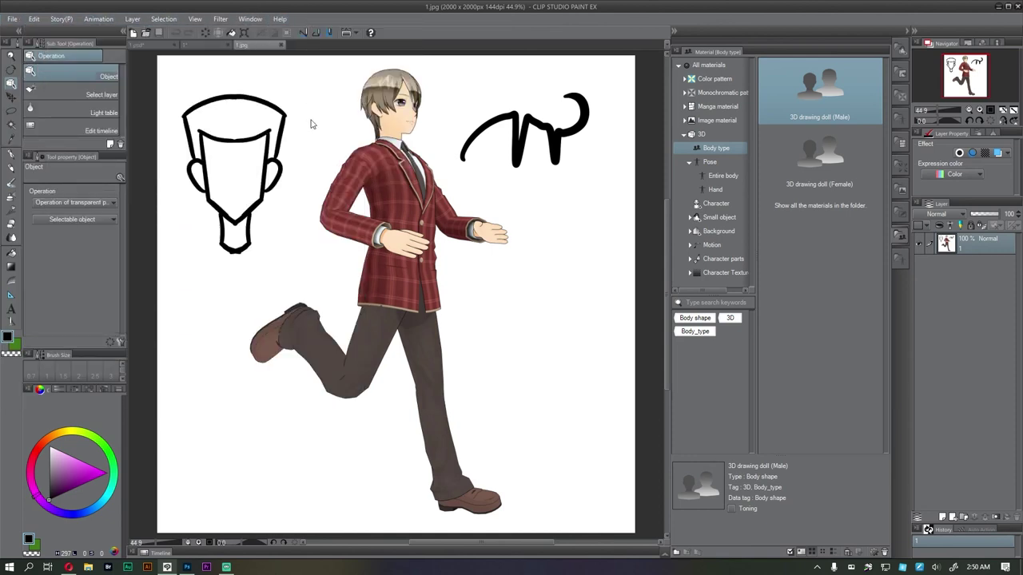